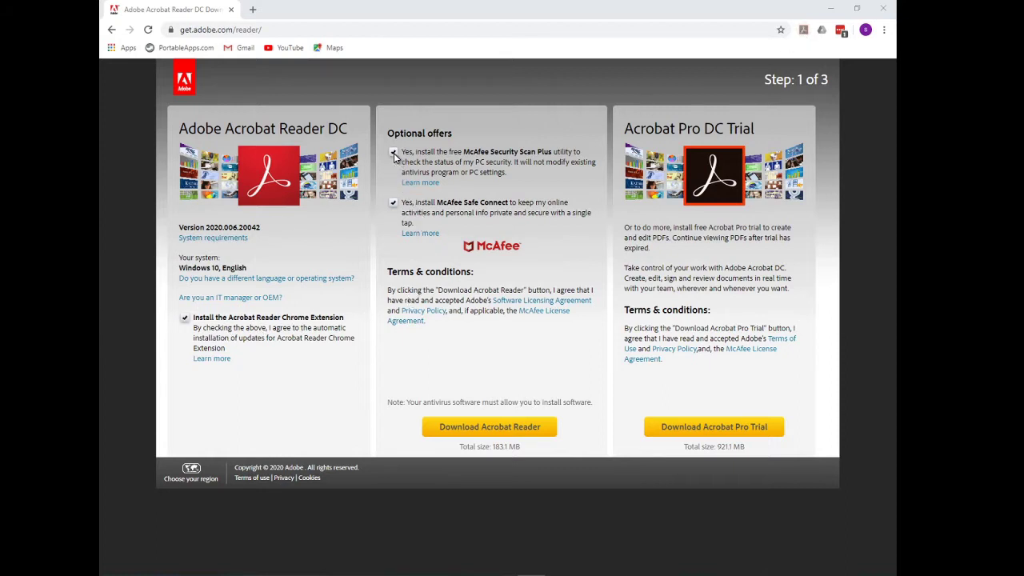
# Exclude the optional McAfee Security Scan Plus and McAfee Safe Connect offers from the Acrobat Reader download
pyautogui.click(394, 154)
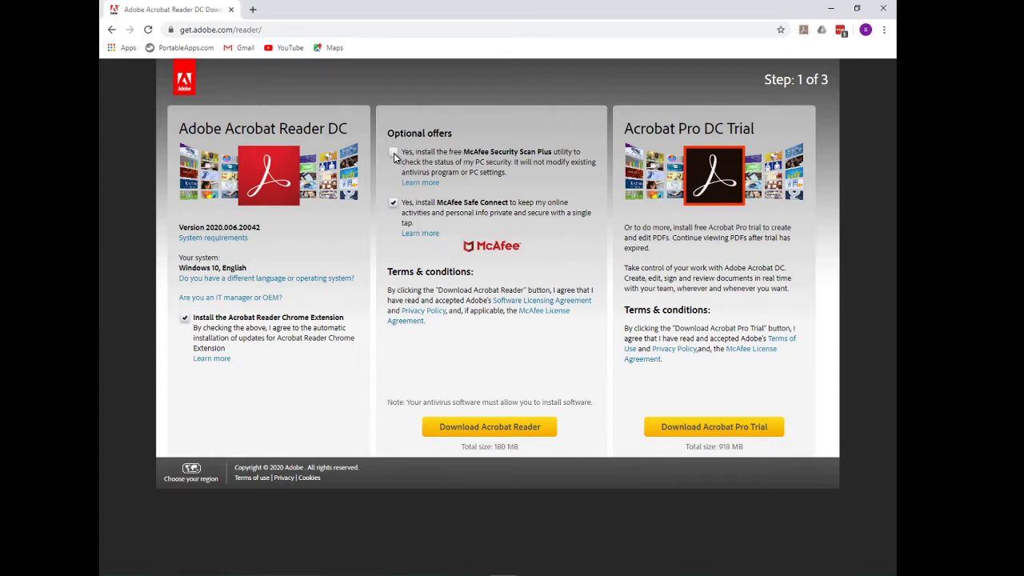
pyautogui.click(394, 205)
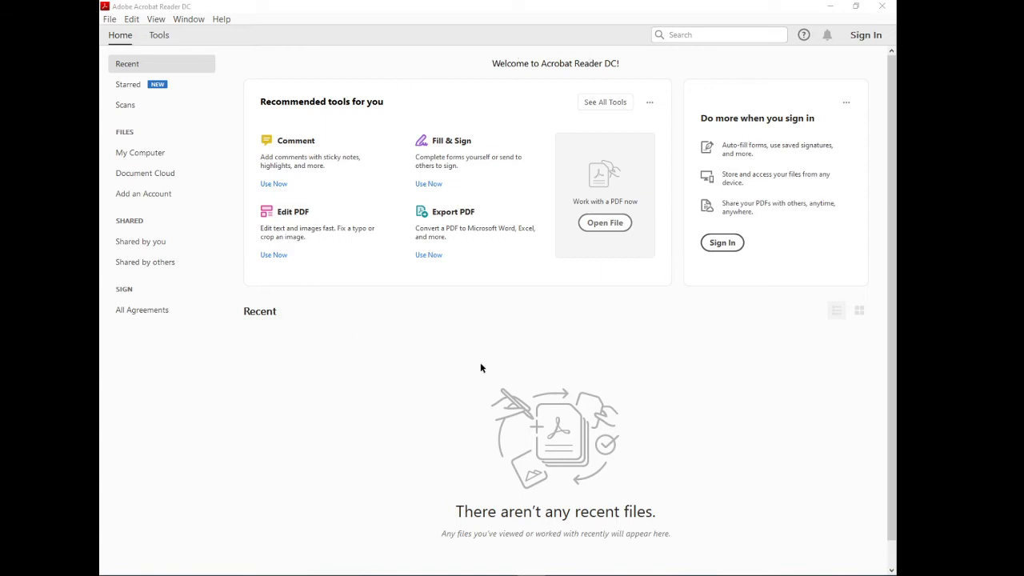
# Sign in to Adobe with the account's email address and password, and check the signed-in profile details
pyautogui.click(857, 38)
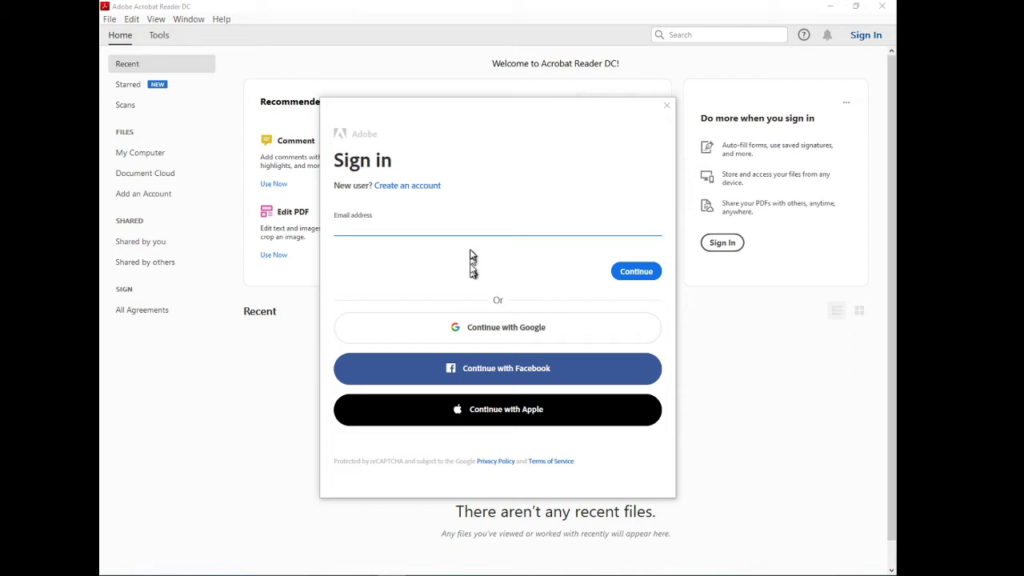
pyautogui.click(446, 224)
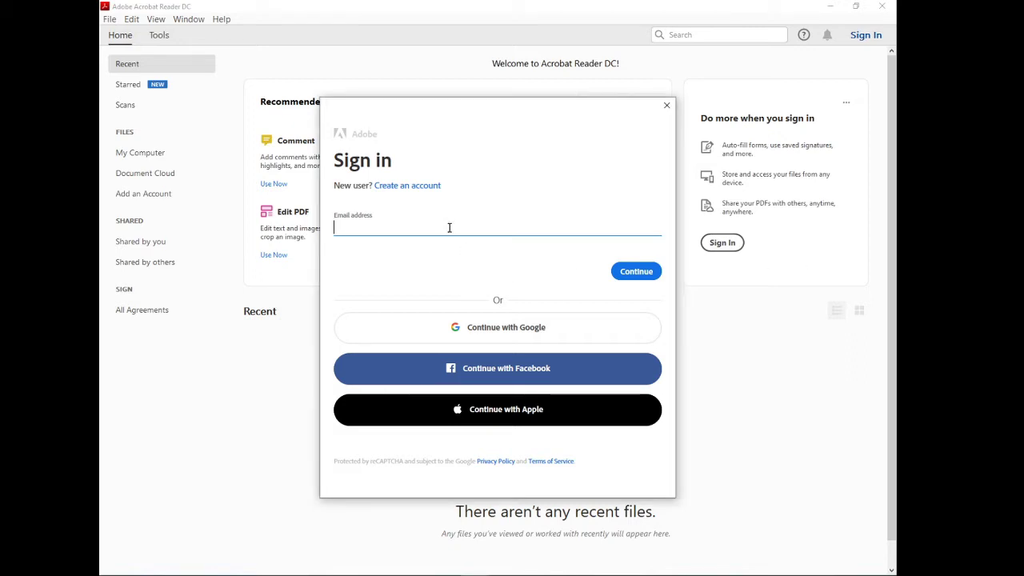
pyautogui.hotkey('ctrl', 'v')
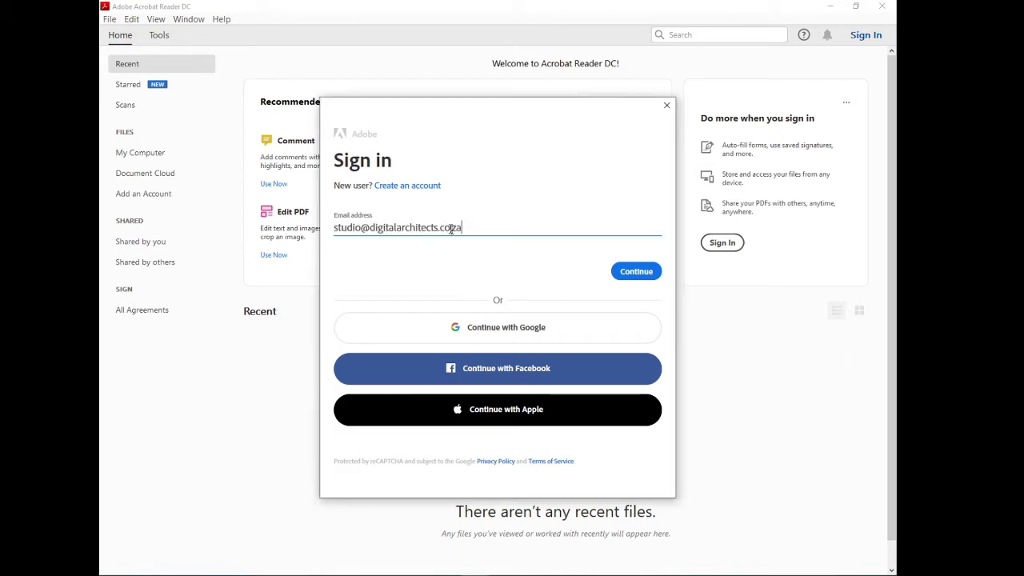
pyautogui.click(628, 272)
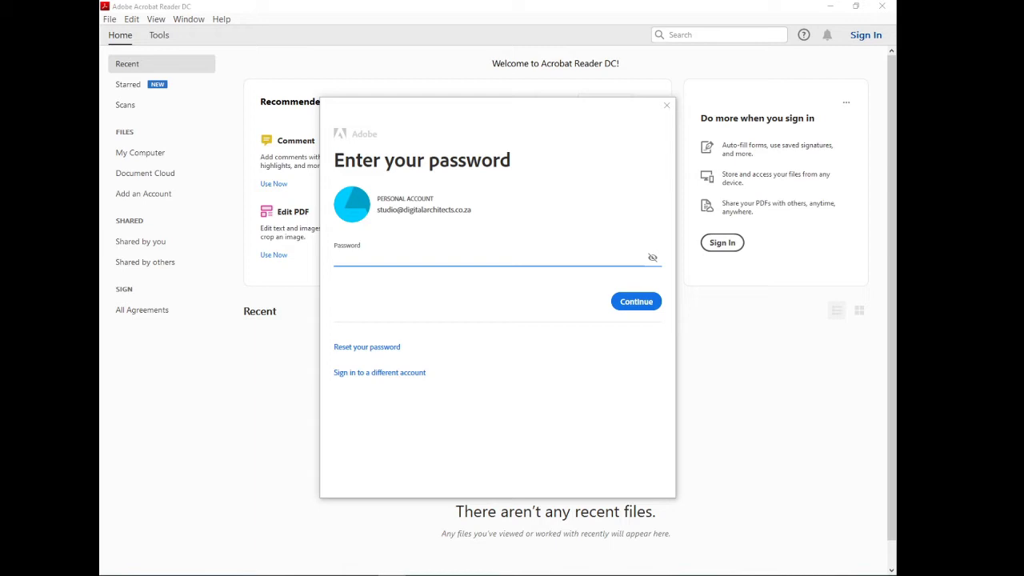
pyautogui.click(436, 256)
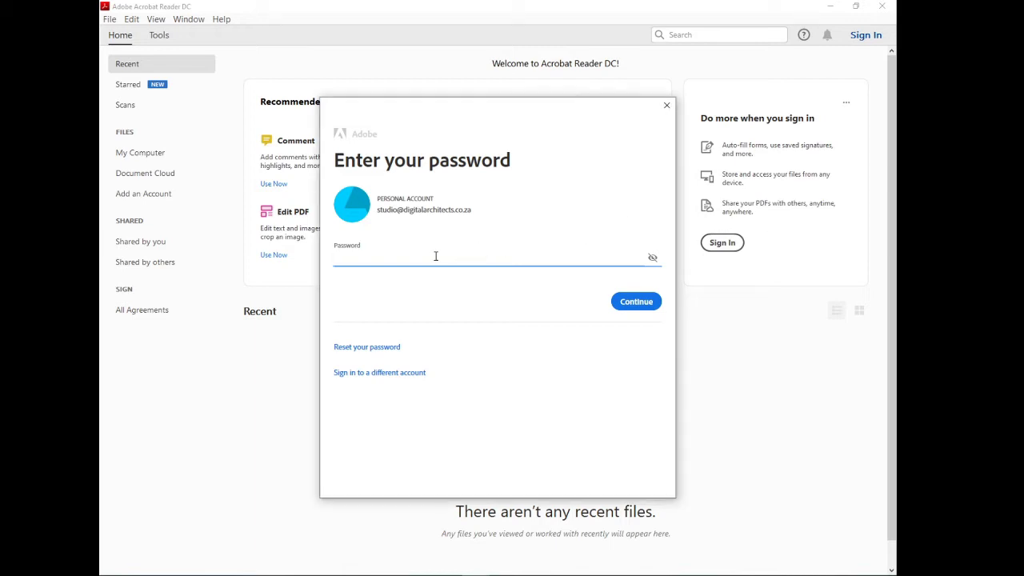
pyautogui.hotkey('ctrl', 'v')
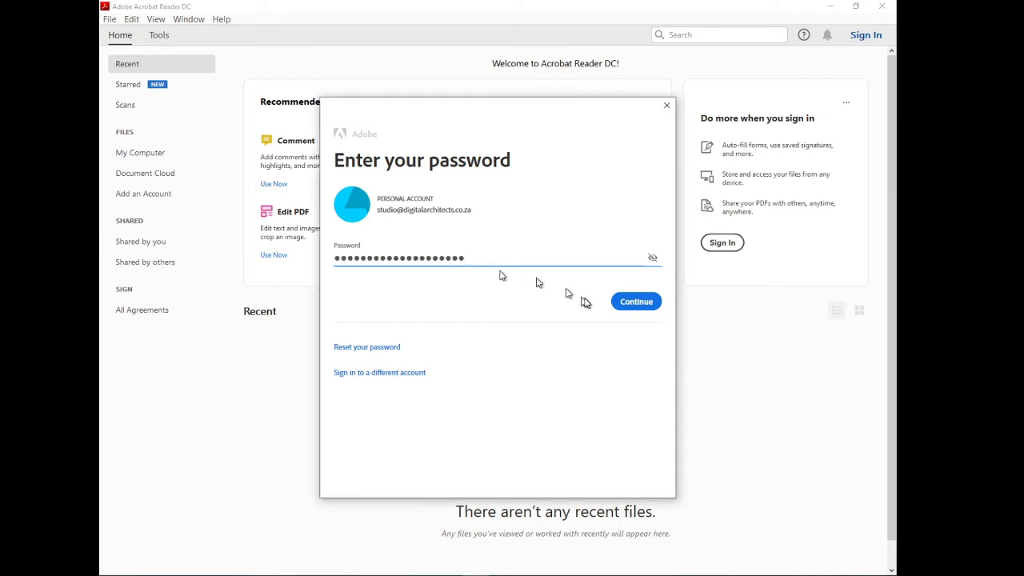
pyautogui.click(625, 304)
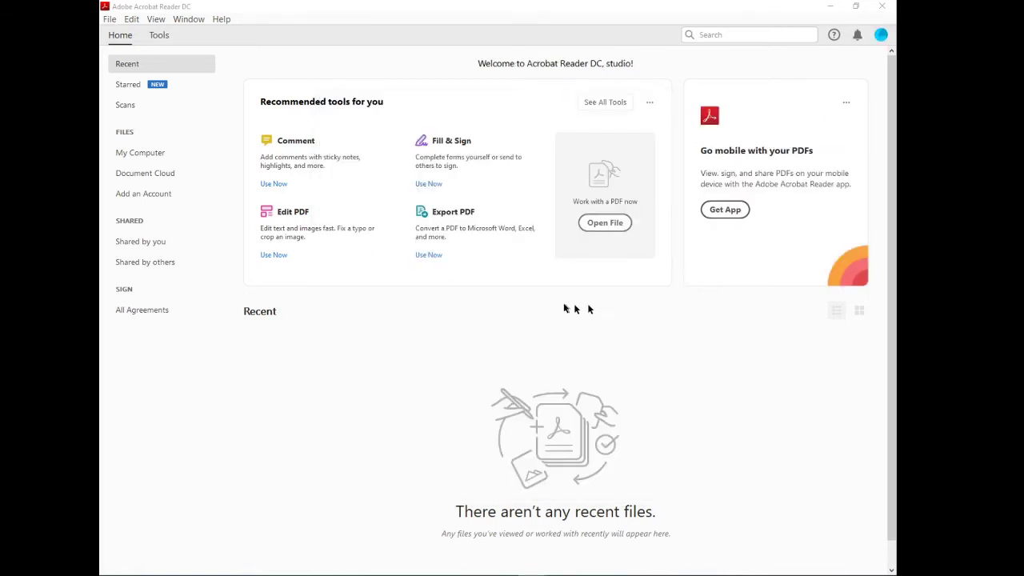
pyautogui.click(881, 36)
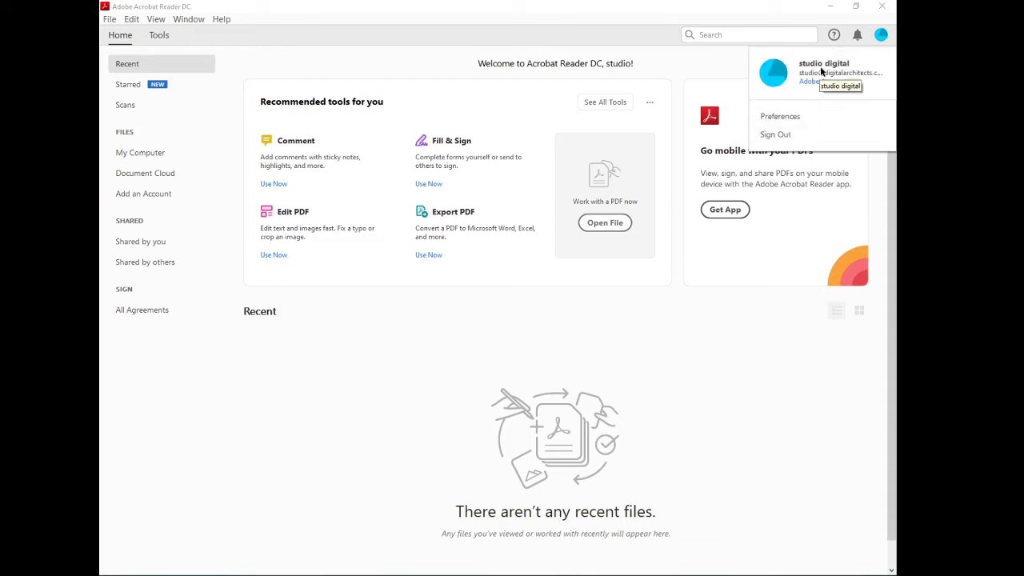
pyautogui.click(679, 200)
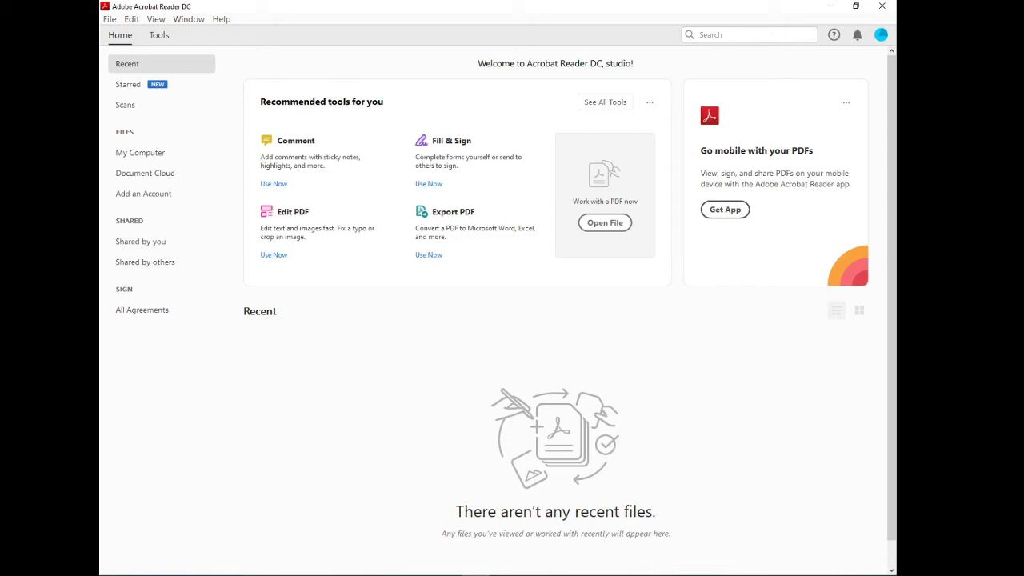
# Open PODDISS.pdf from the Documents folder and start Fill & Sign with yourself as the signer
pyautogui.hotkey('ctrl', 'o')
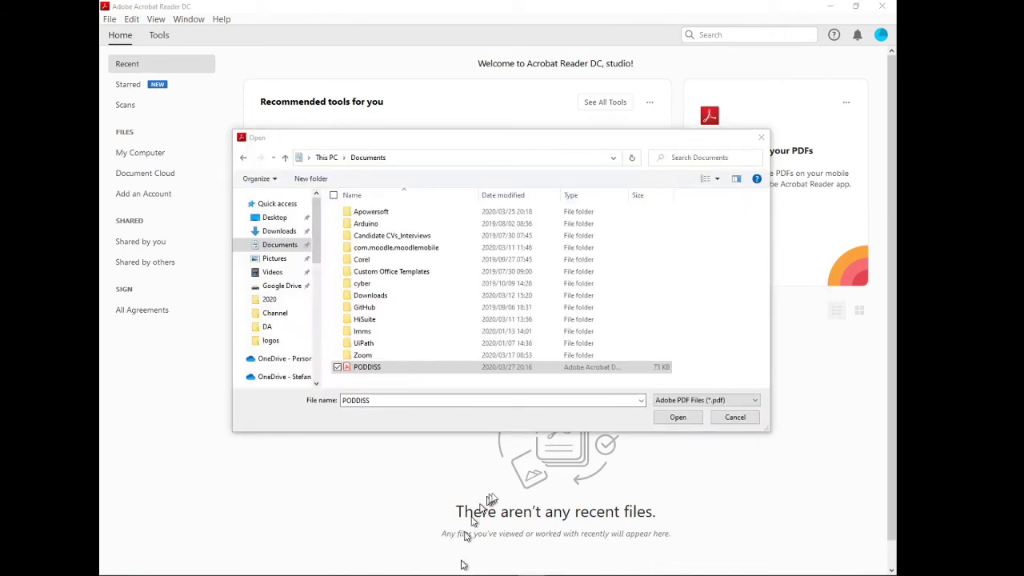
pyautogui.click(672, 420)
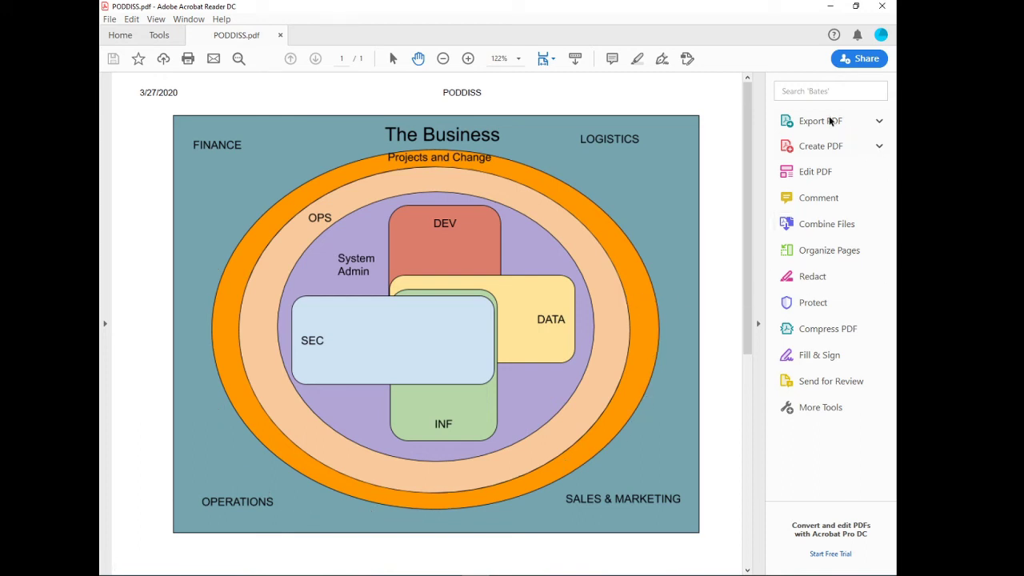
pyautogui.click(820, 357)
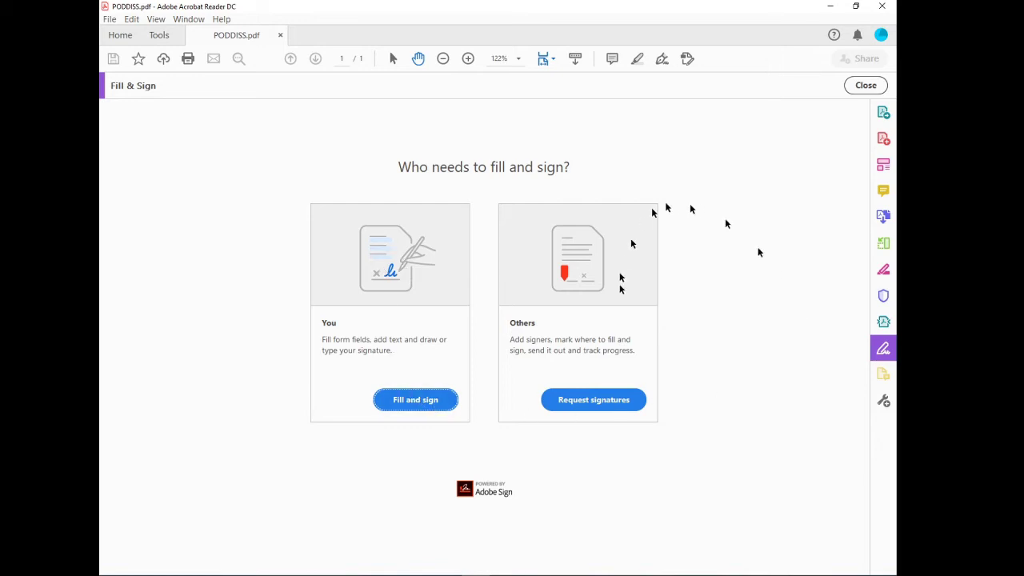
pyautogui.click(415, 402)
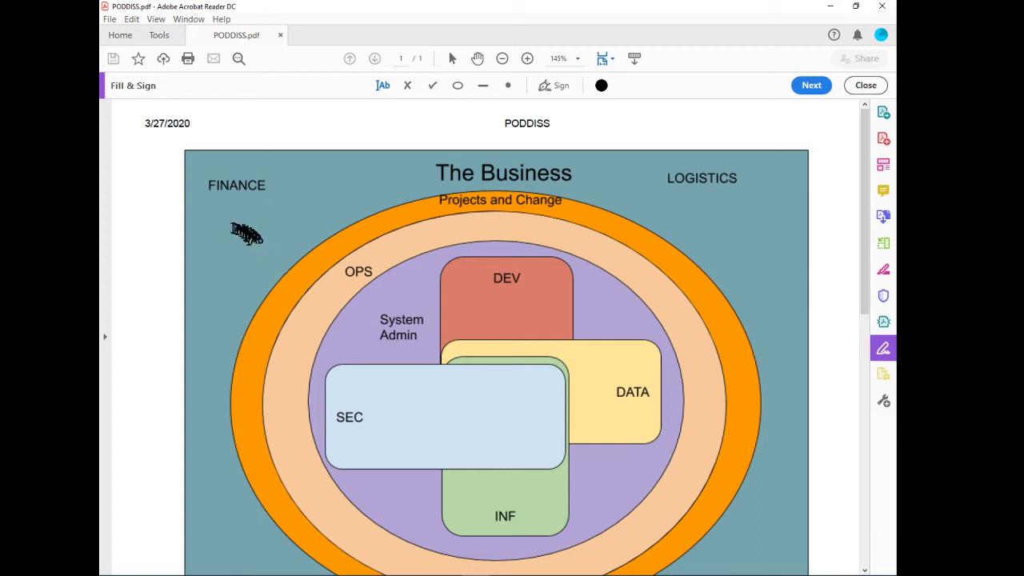
# Add the text "hello" below the FINANCE label and shift it slightly down and to the right
pyautogui.click(216, 225)
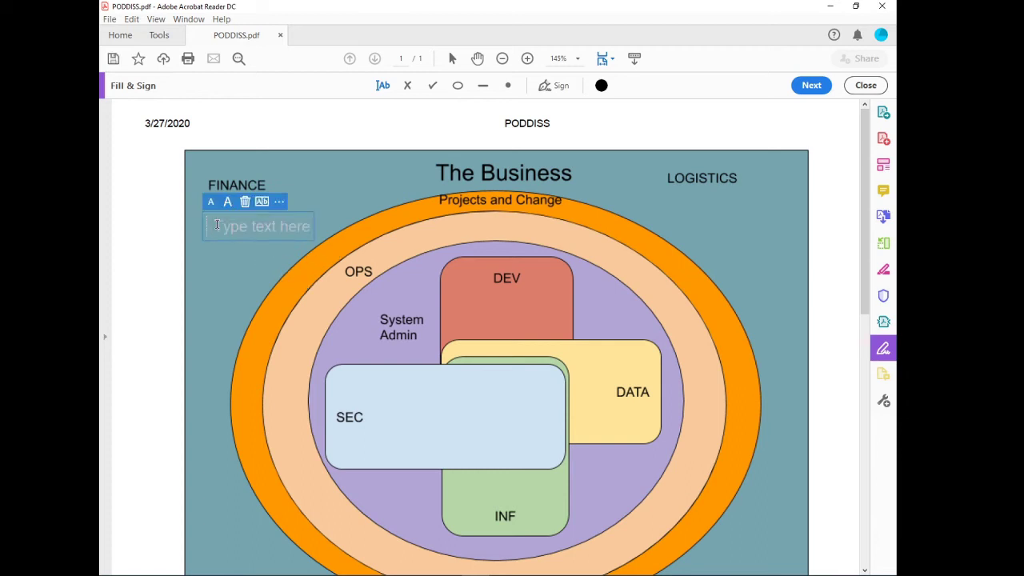
pyautogui.write('hello')
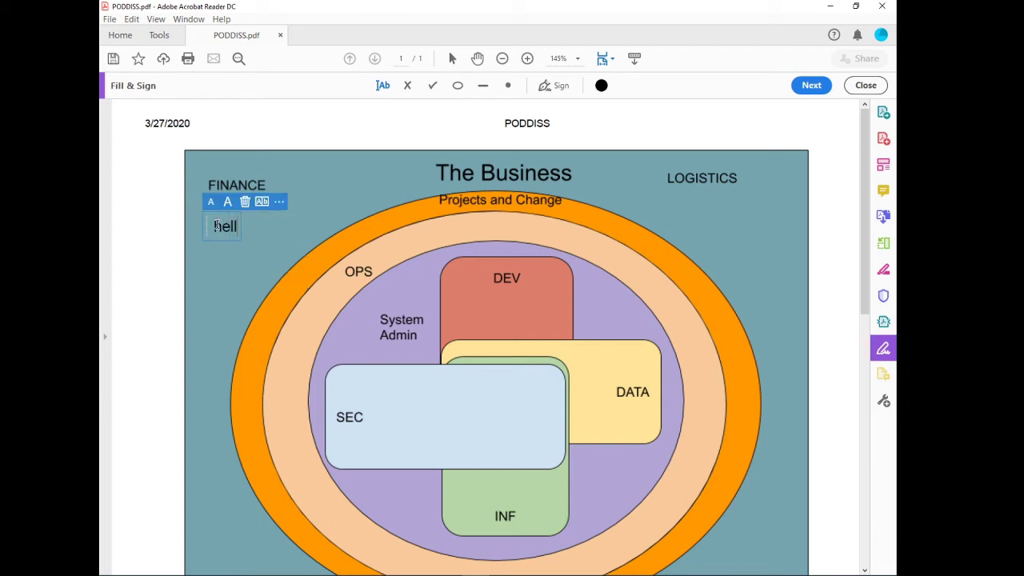
pyautogui.click(226, 267)
pyautogui.click(230, 227)
pyautogui.moveTo(221, 211)
pyautogui.mouseDown()
pyautogui.moveTo(264, 219)
pyautogui.moveTo(239, 217)
pyautogui.mouseUp()
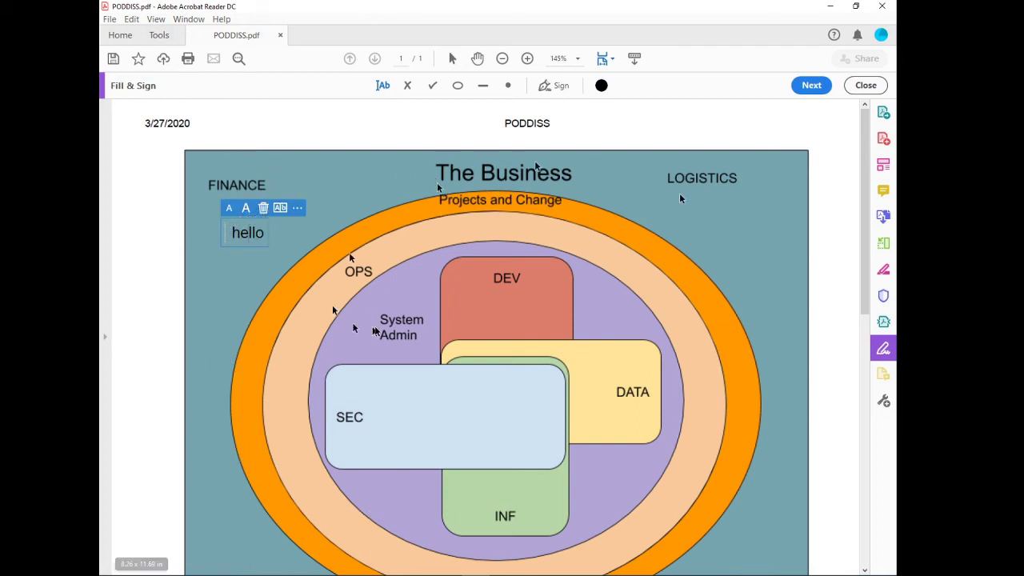
# Start creating a new signature for the document
pyautogui.click(546, 86)
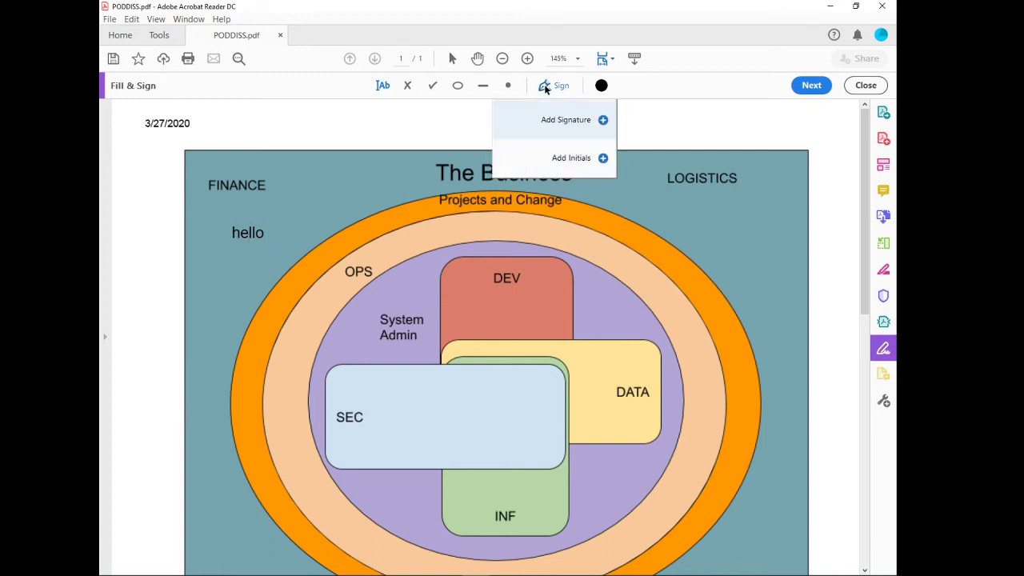
pyautogui.click(567, 122)
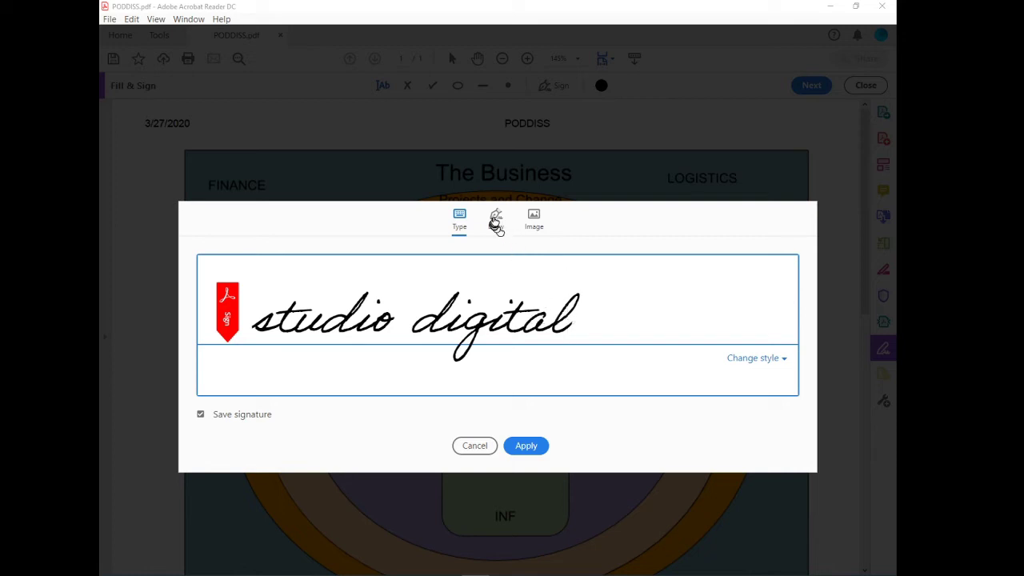
# Try drawing the signature by hand, and look at the option for using an image as the signature
pyautogui.click(496, 220)
pyautogui.moveTo(305, 288)
pyautogui.mouseDown()
pyautogui.moveTo(292, 329)
pyautogui.moveTo(252, 336)
pyautogui.moveTo(366, 352)
pyautogui.mouseUp()
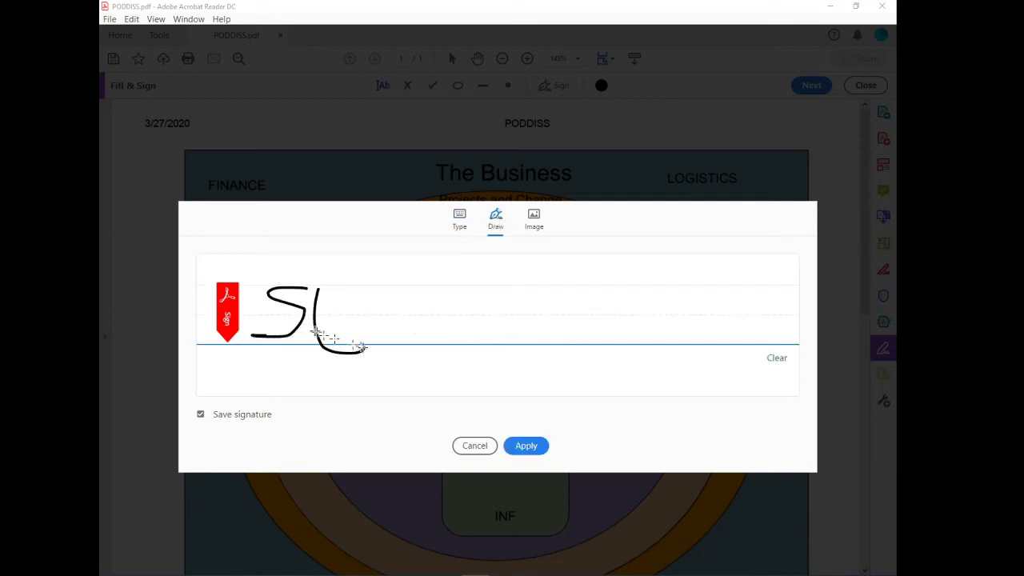
pyautogui.moveTo(306, 334); pyautogui.dragTo(360, 308)
pyautogui.moveTo(376, 318)
pyautogui.mouseDown()
pyautogui.moveTo(385, 295)
pyautogui.moveTo(408, 336)
pyautogui.moveTo(432, 328)
pyautogui.moveTo(464, 346)
pyautogui.mouseUp()
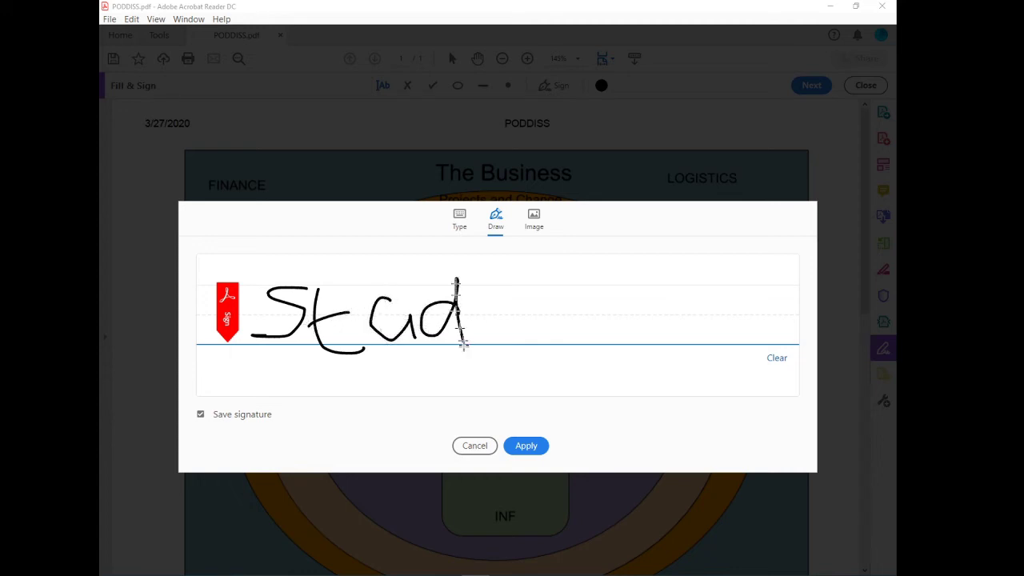
pyautogui.moveTo(485, 306); pyautogui.dragTo(487, 342)
pyautogui.moveTo(549, 291)
pyautogui.mouseDown()
pyautogui.moveTo(576, 325)
pyautogui.moveTo(547, 288)
pyautogui.mouseUp()
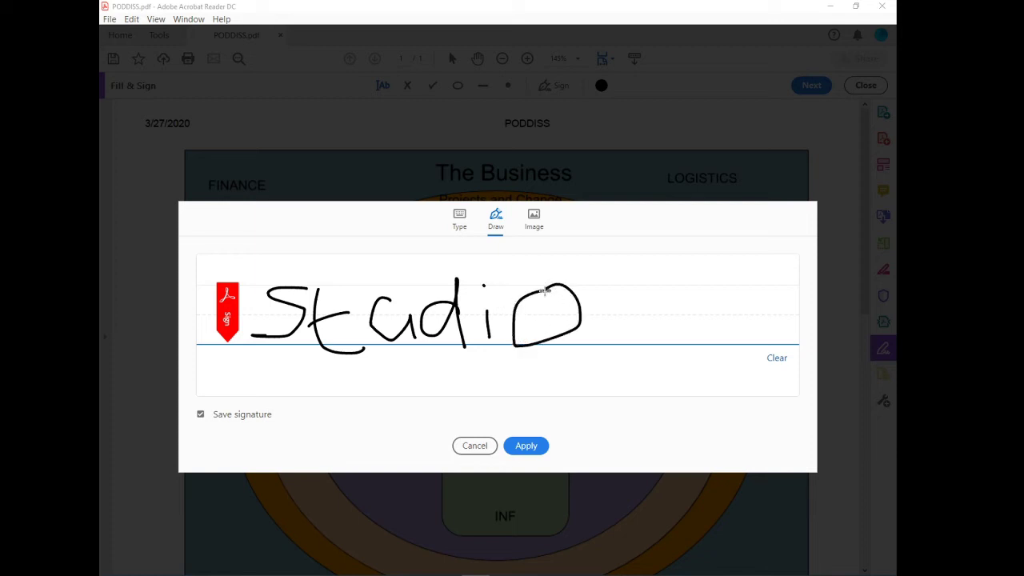
pyautogui.click(534, 219)
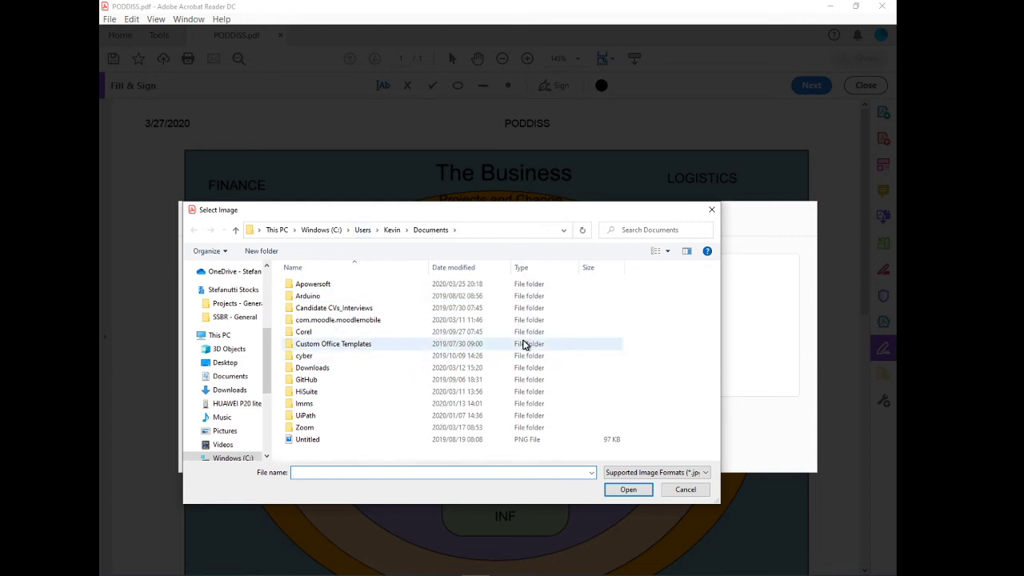
pyautogui.click(684, 491)
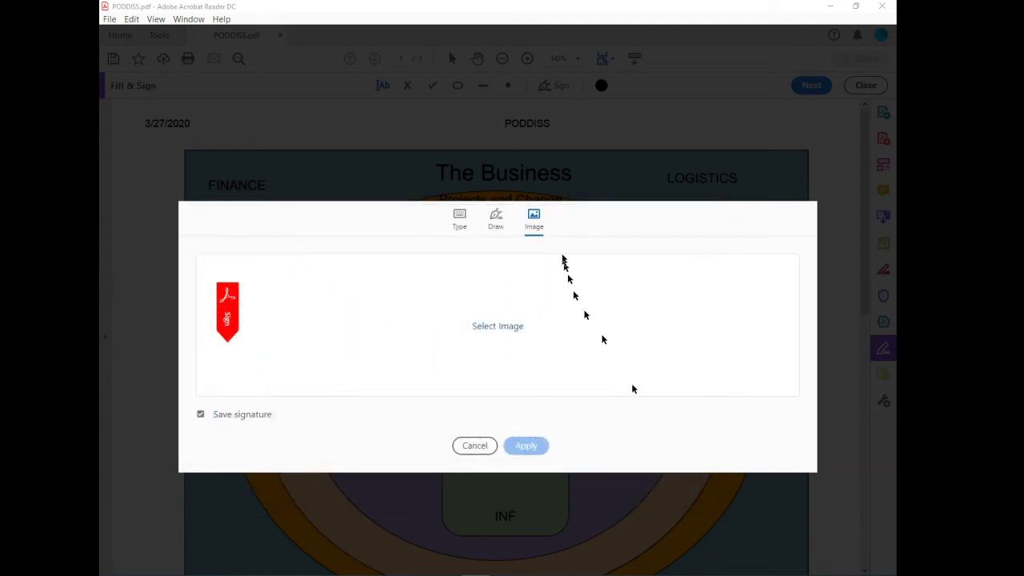
# Create a typed signature from the account name in the third handwriting style and apply it
pyautogui.click(460, 219)
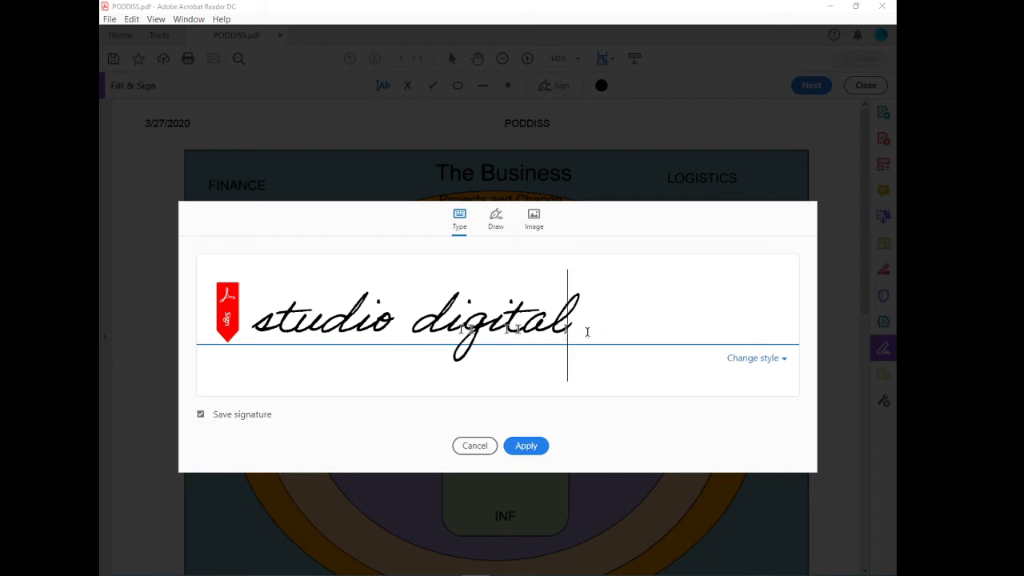
pyautogui.click(753, 358)
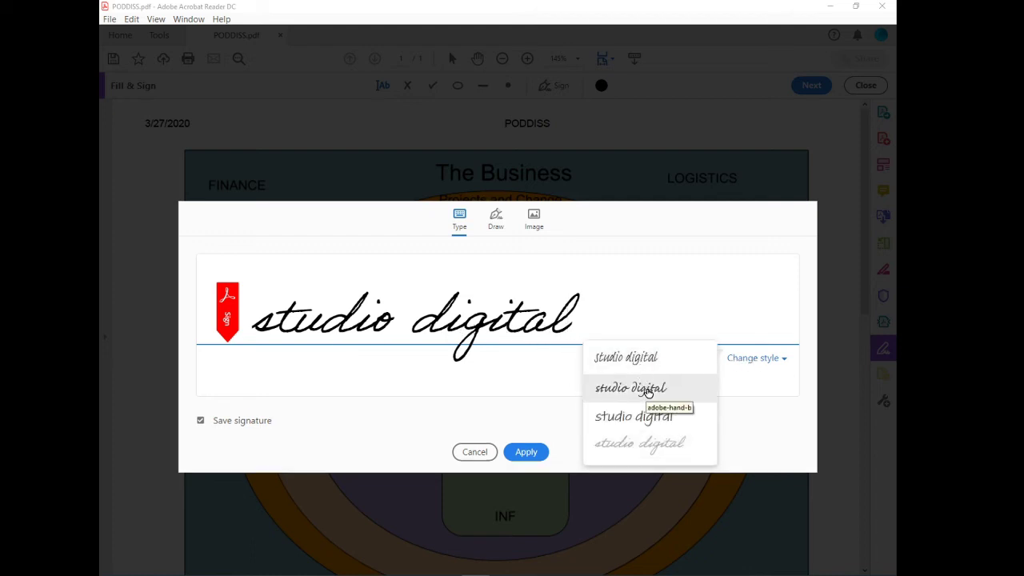
pyautogui.click(649, 417)
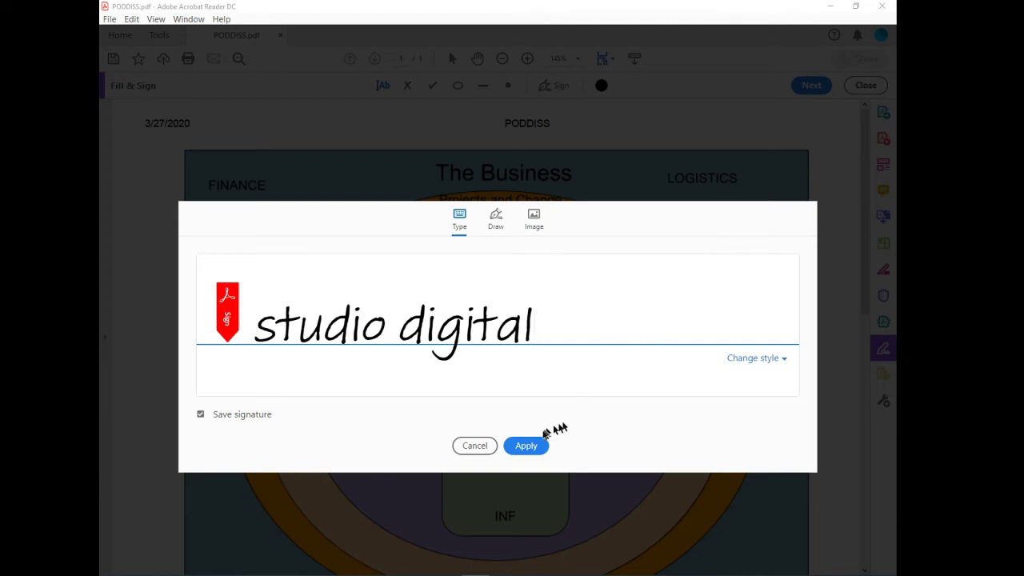
pyautogui.click(527, 445)
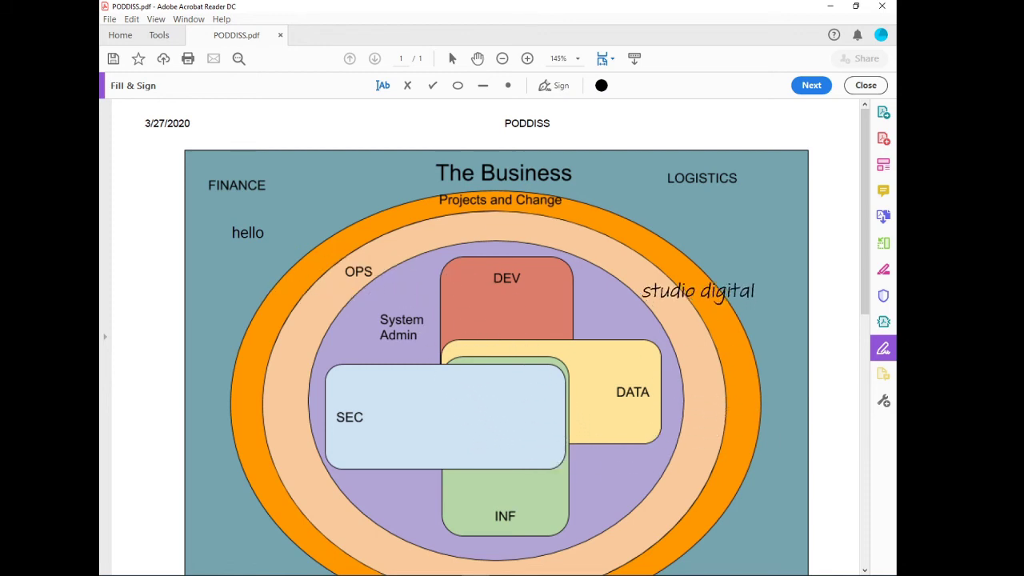
# Place the signature just below the LOGISTICS label and enlarge it slightly
pyautogui.click(766, 266)
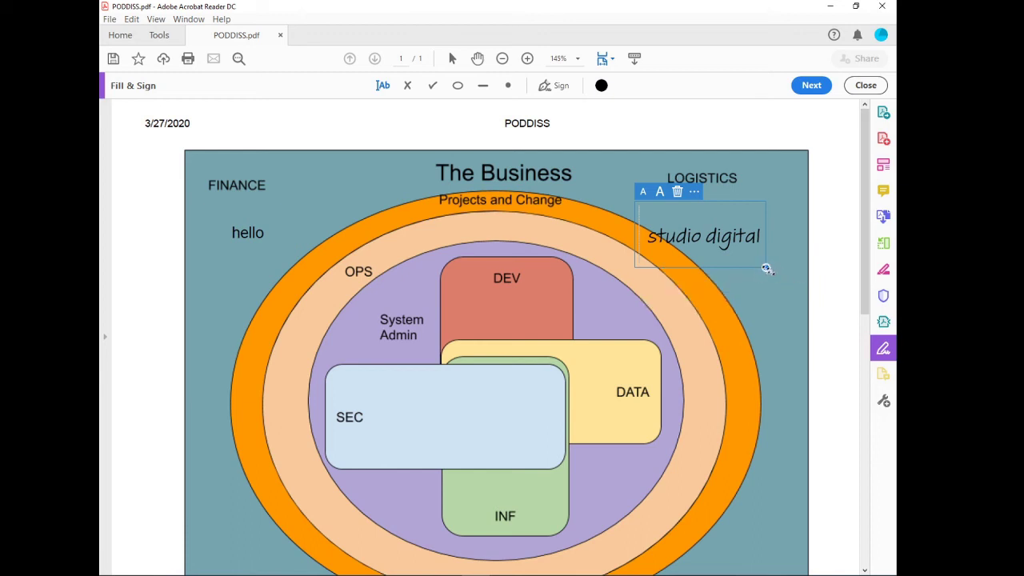
pyautogui.moveTo(767, 269)
pyautogui.mouseDown()
pyautogui.moveTo(800, 283)
pyautogui.moveTo(722, 272)
pyautogui.moveTo(776, 272)
pyautogui.mouseUp()
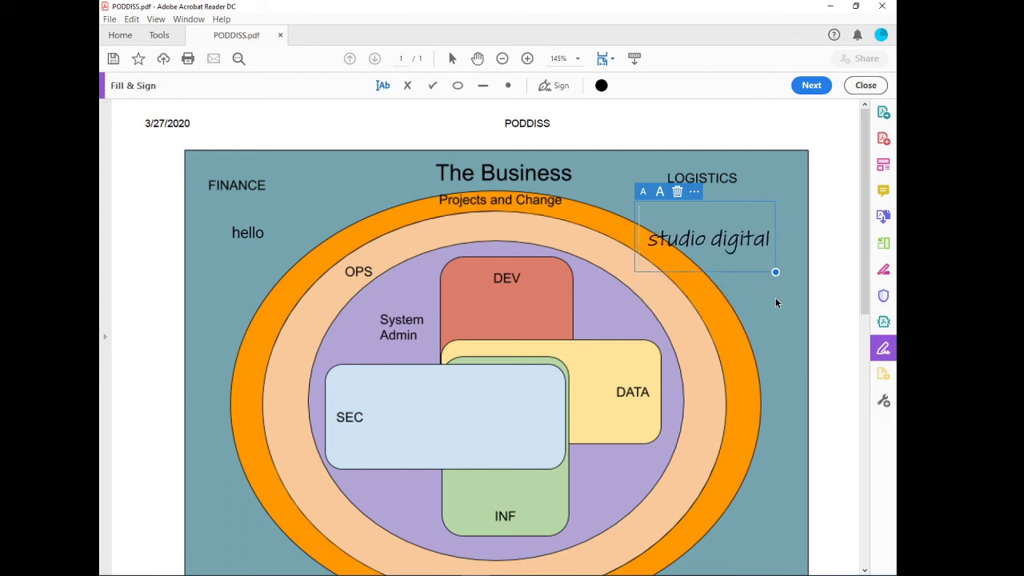